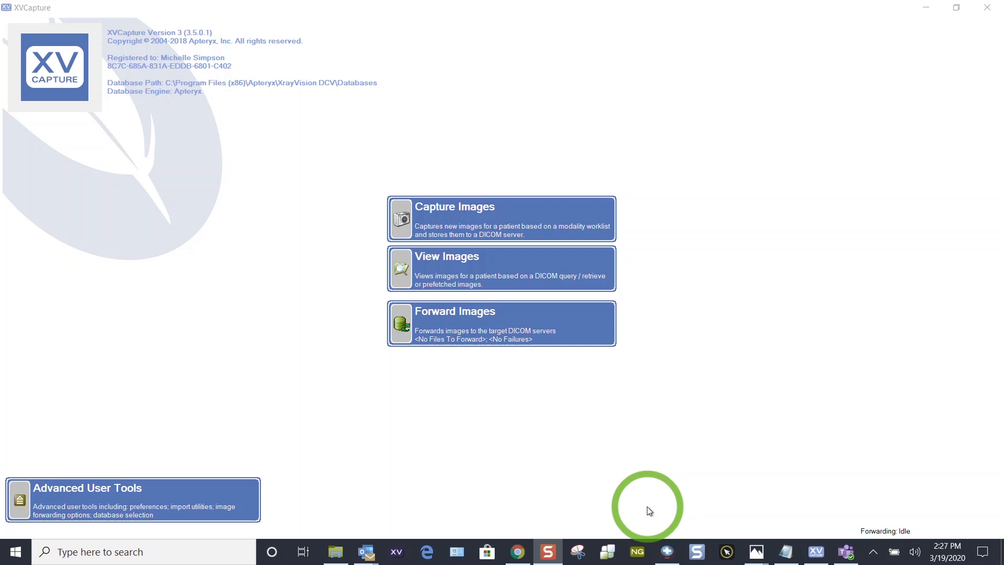
- Set up a new image capture for the first patient in the recent list with the 4 Bite Wing Series progression
left_click(497, 211)
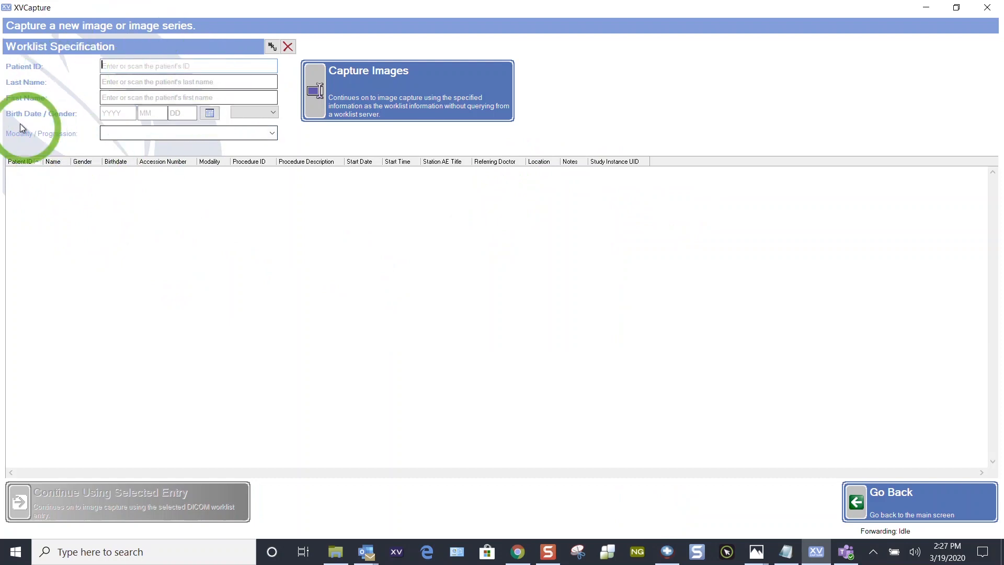
left_click(272, 47)
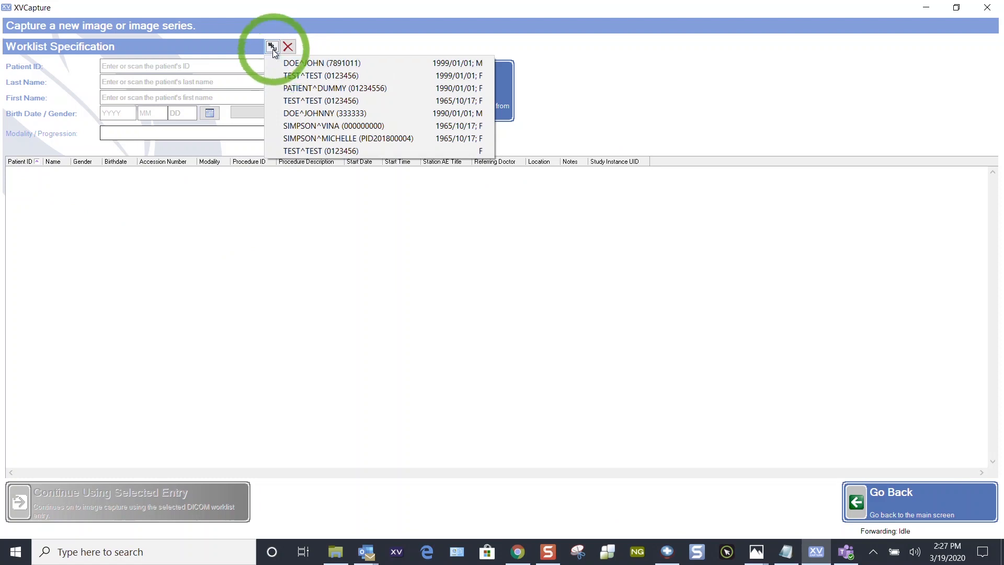
left_click(276, 63)
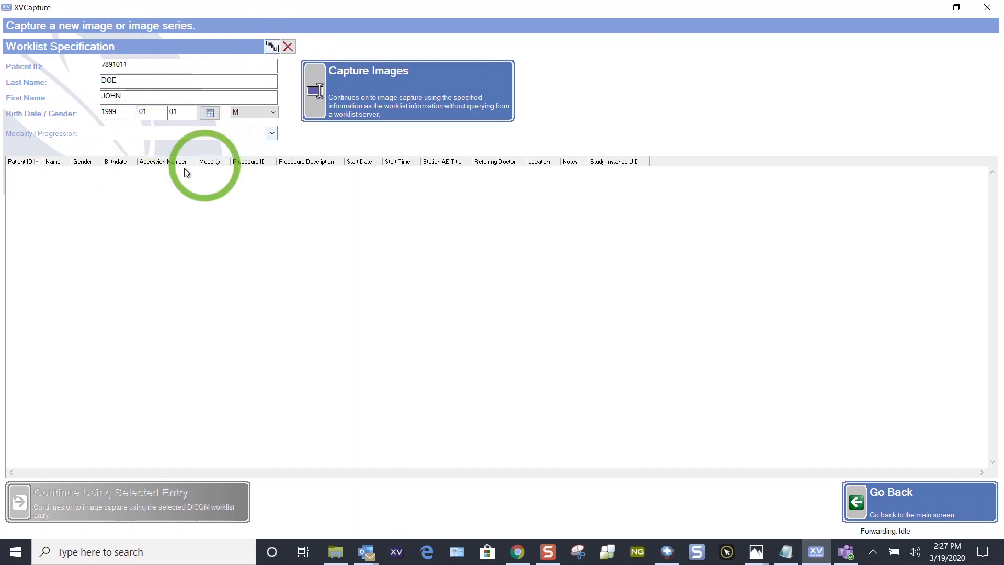
left_click(271, 134)
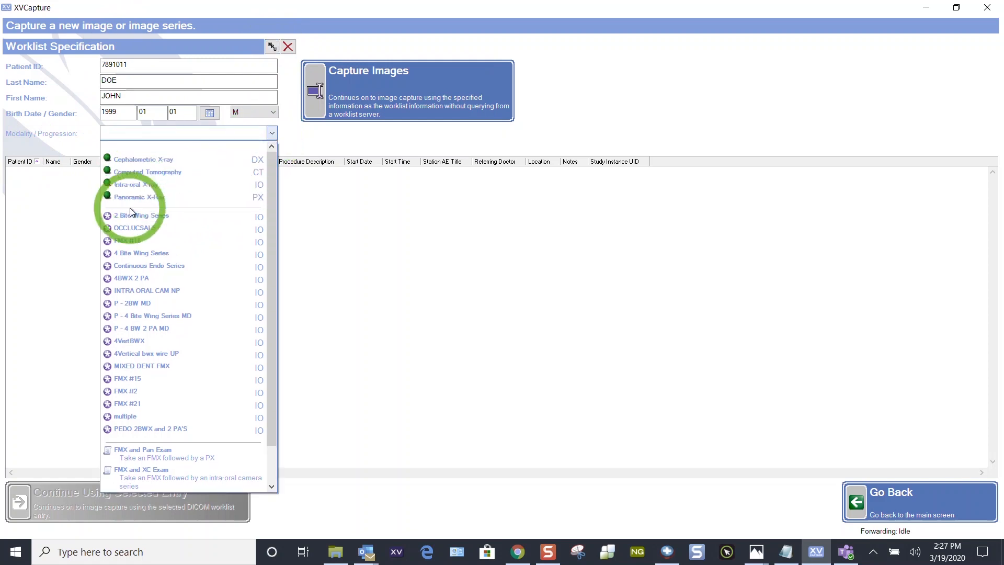
left_click(139, 255)
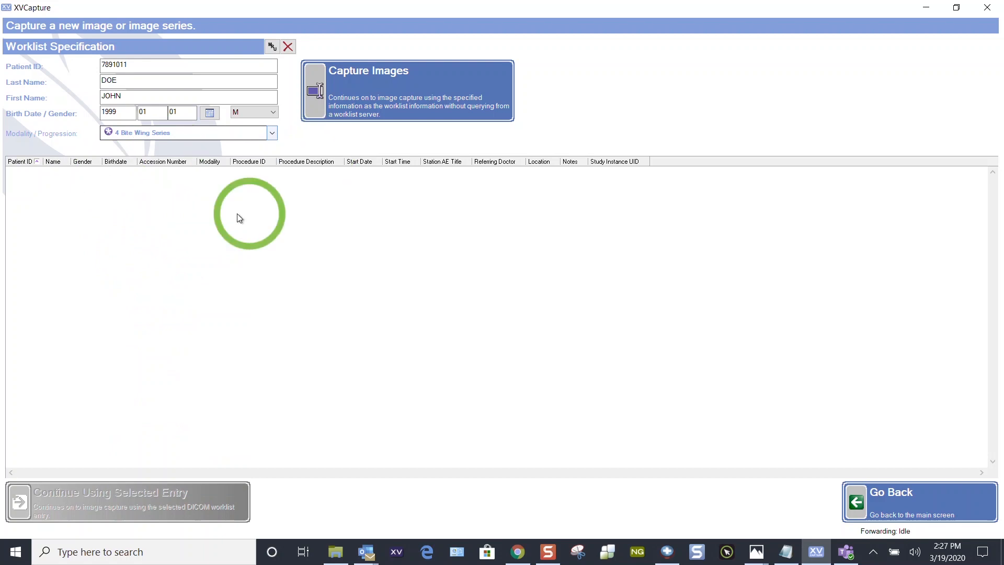
- Use the Simulator Simulated X-ray device for the capture and start the progression from entry 1
left_click(387, 97)
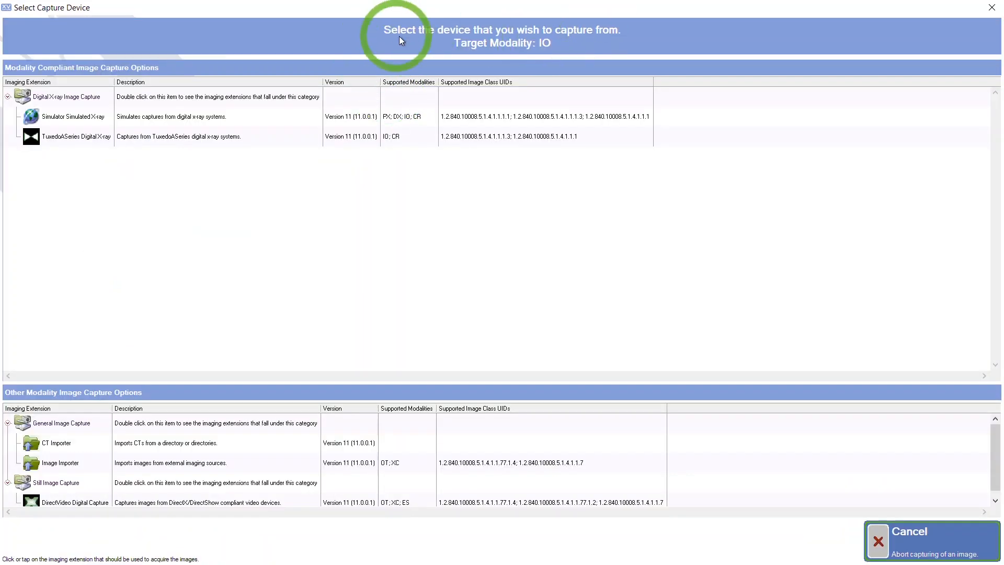
left_click(92, 120)
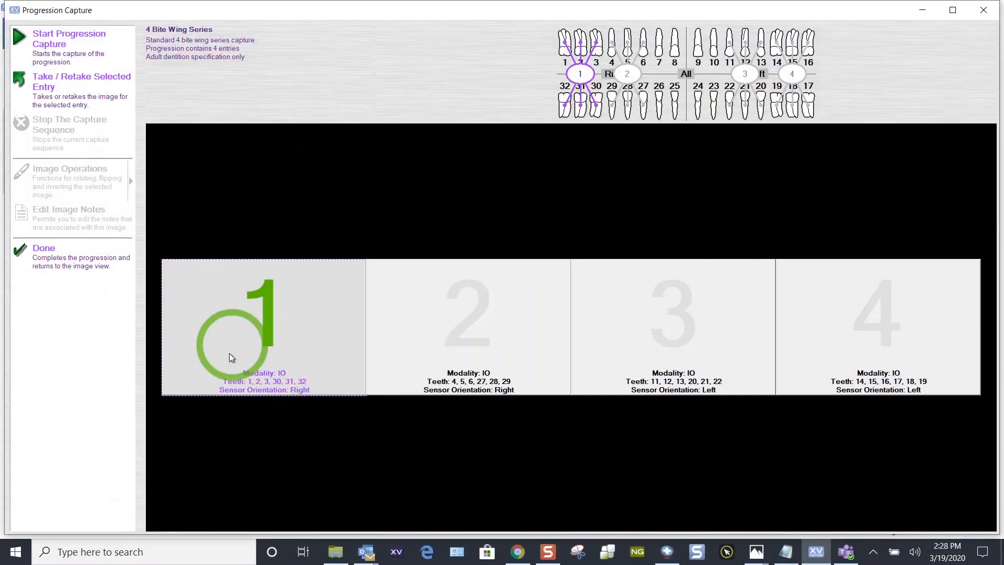
left_click(674, 302)
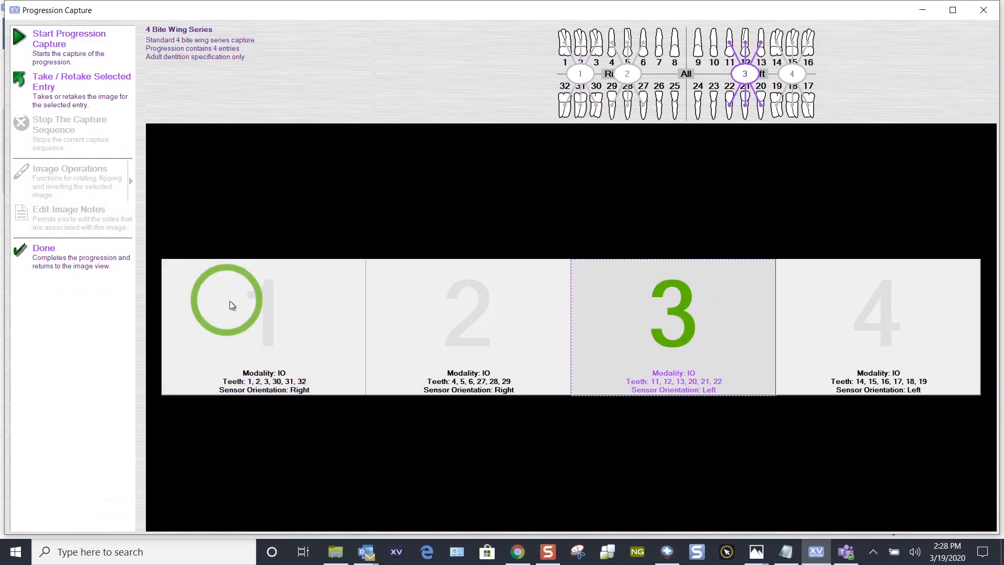
left_click(263, 308)
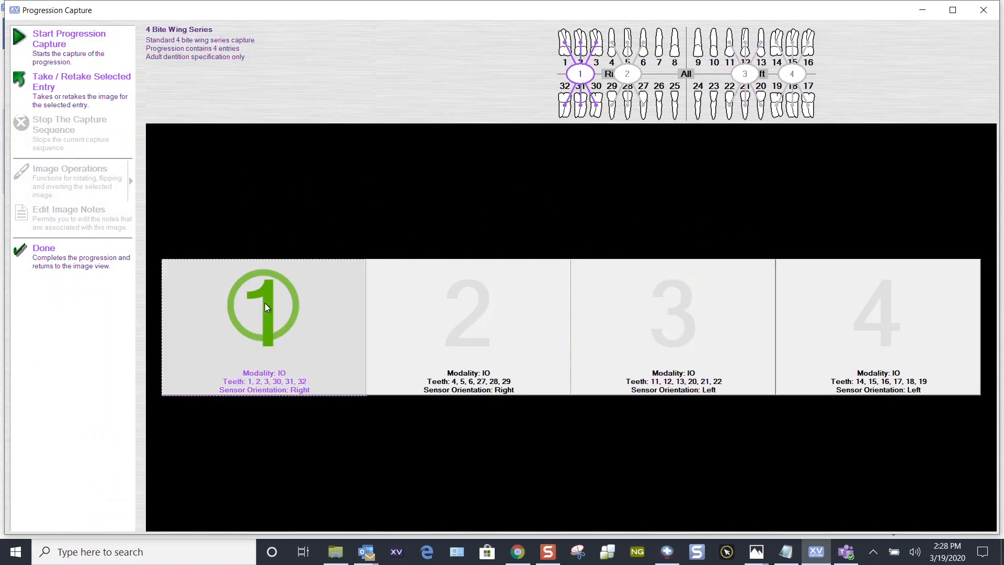
left_click(74, 38)
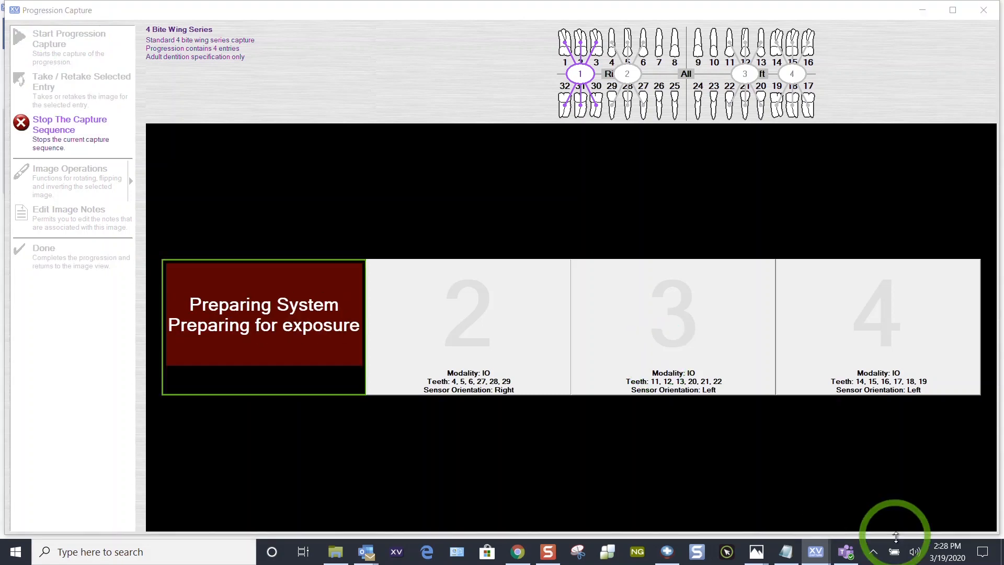
- Lower the computer's speaker volume to 7 while the capture sequence runs
left_click(913, 552)
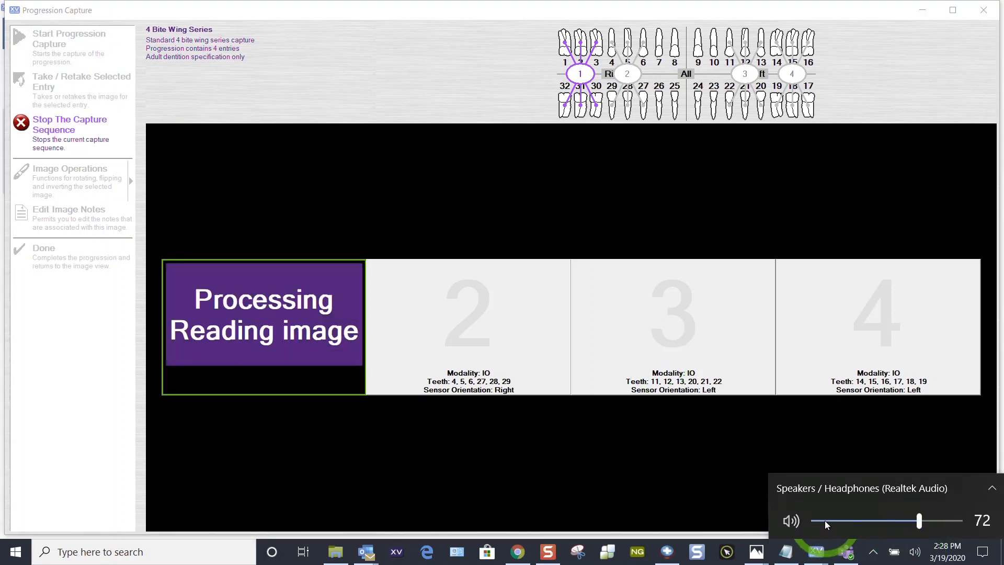
left_click(824, 520)
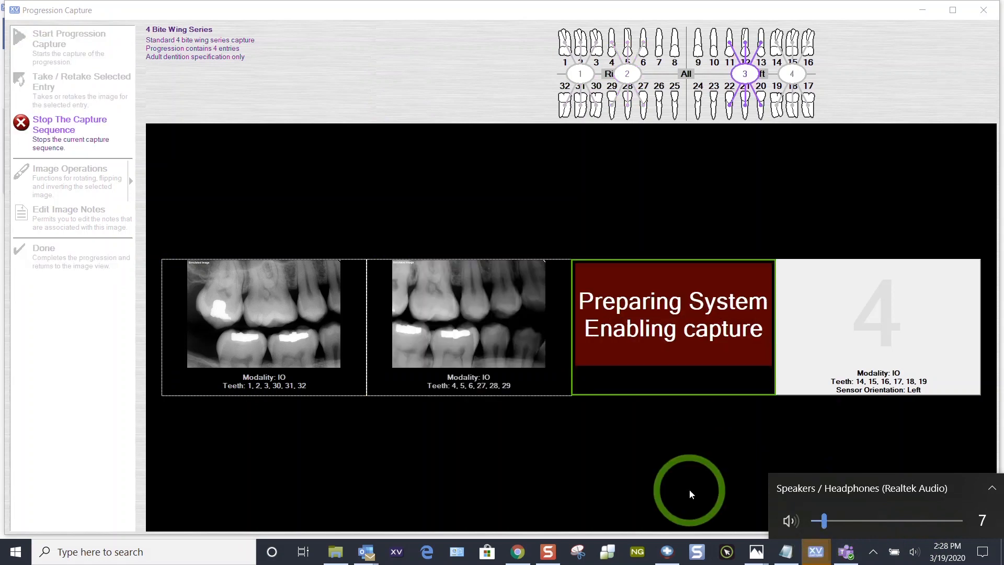
left_click(620, 441)
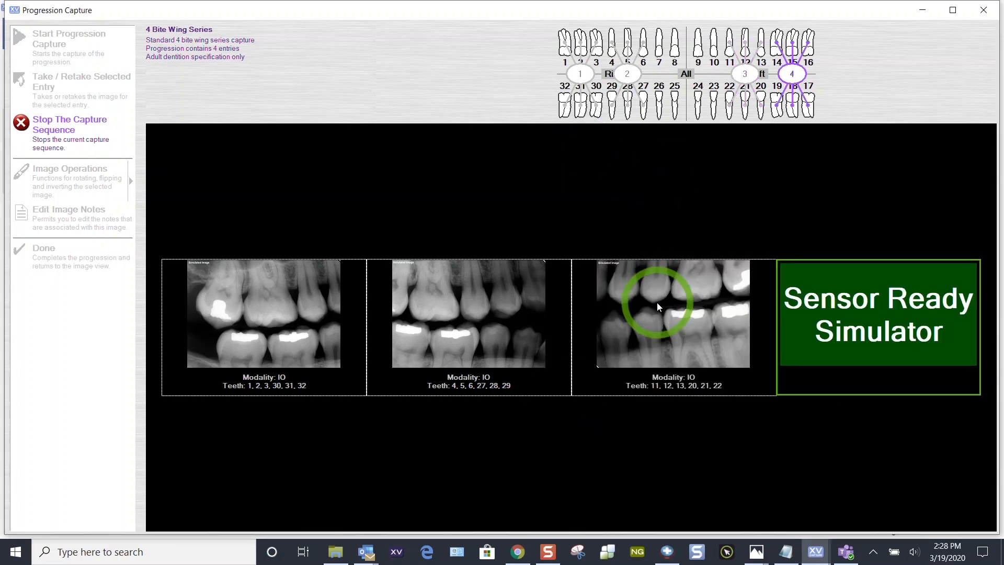
- Retake the third bite wing entry, teeth 11, 12, 13, 20, 21, 22, twice during the capture sequence
left_click(657, 302)
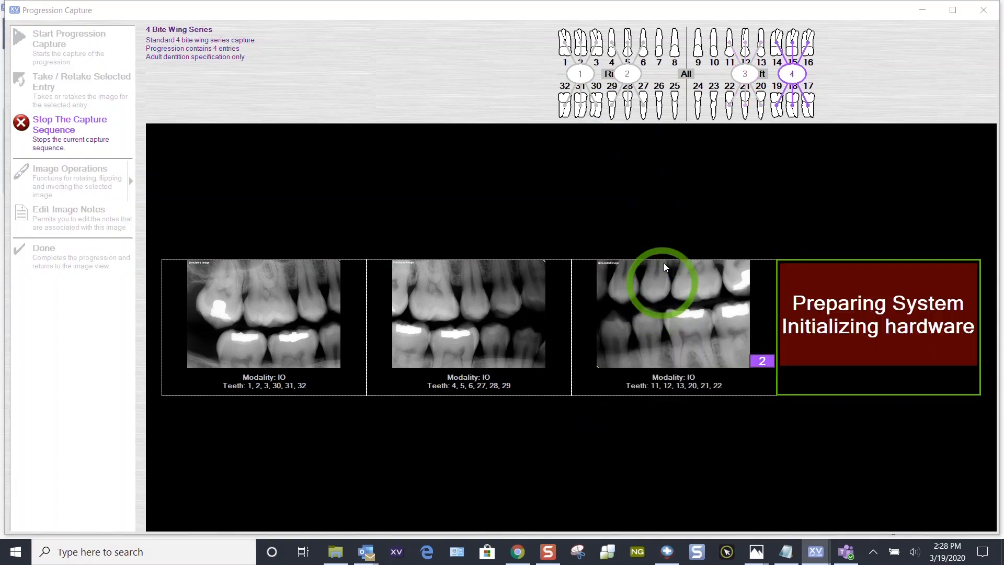
left_click(659, 303)
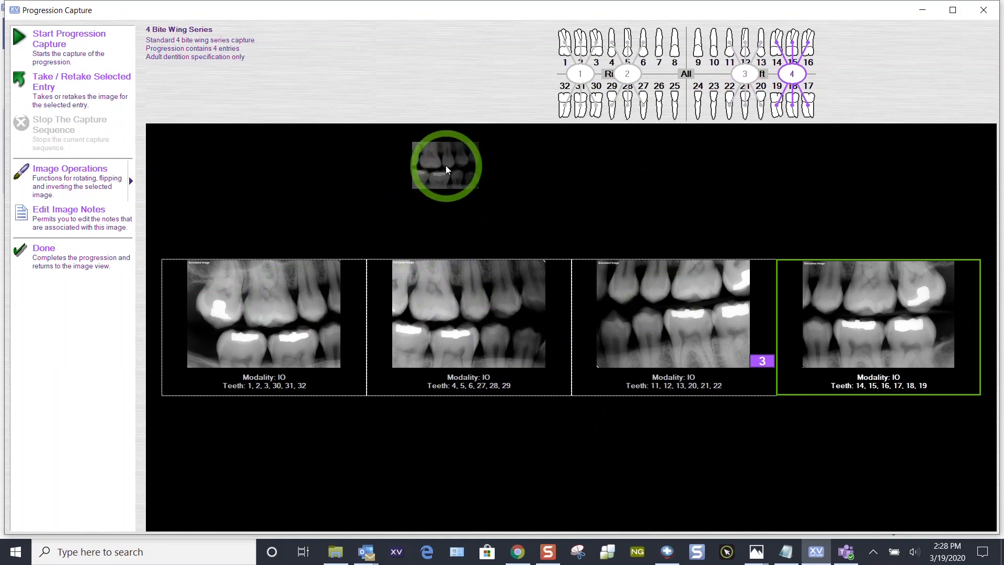
- Try moving the first two bite wing images around the layout and return them to their original slots
left_click_drag(468, 314, 445, 165)
left_click_drag(252, 425, 468, 419)
left_click_drag(460, 258, 305, 414)
left_click_drag(481, 331, 473, 467)
left_click_drag(282, 282, 430, 275)
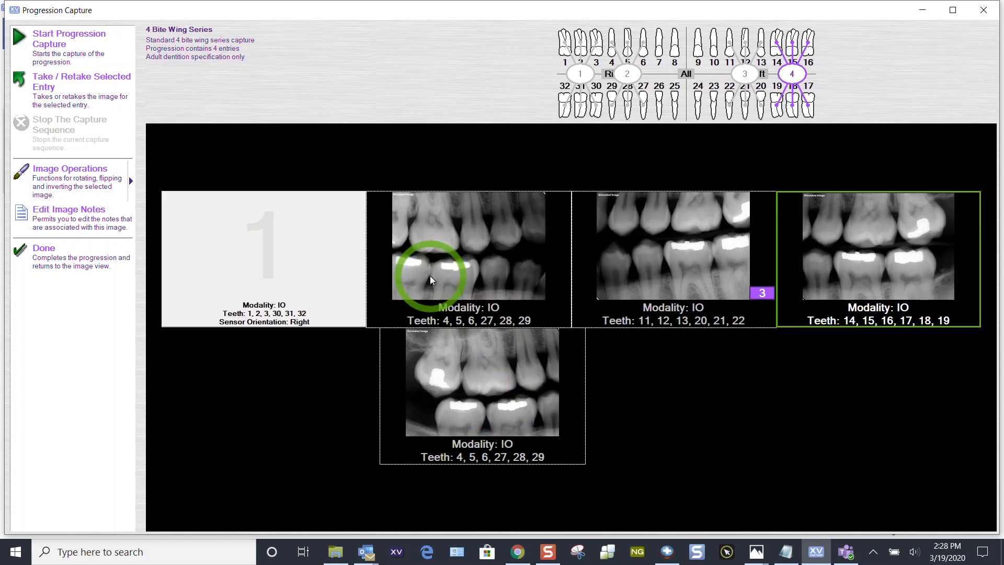
left_click_drag(456, 374, 287, 243)
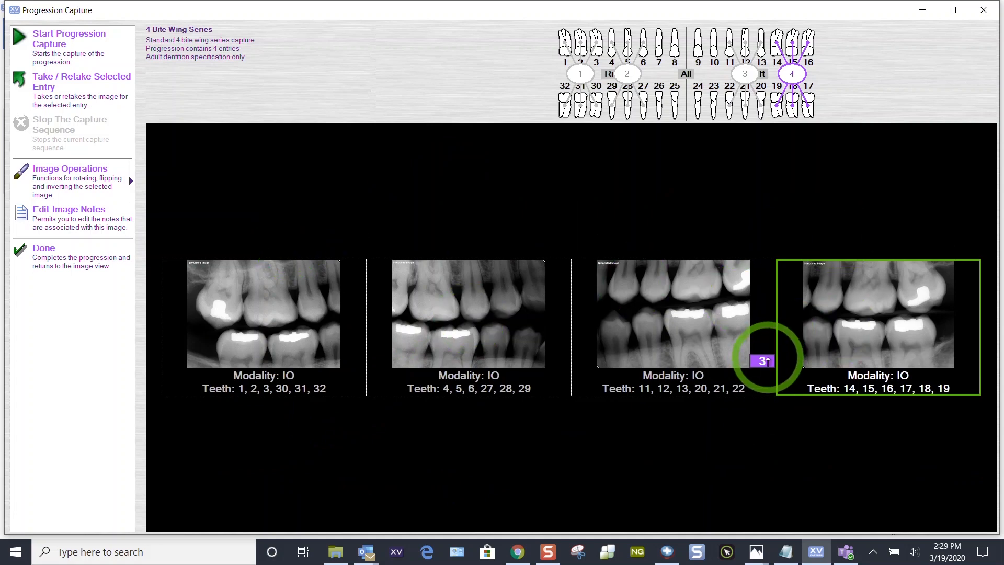
- Invert the fourth bite wing image and reverse the inversion
left_click(125, 189)
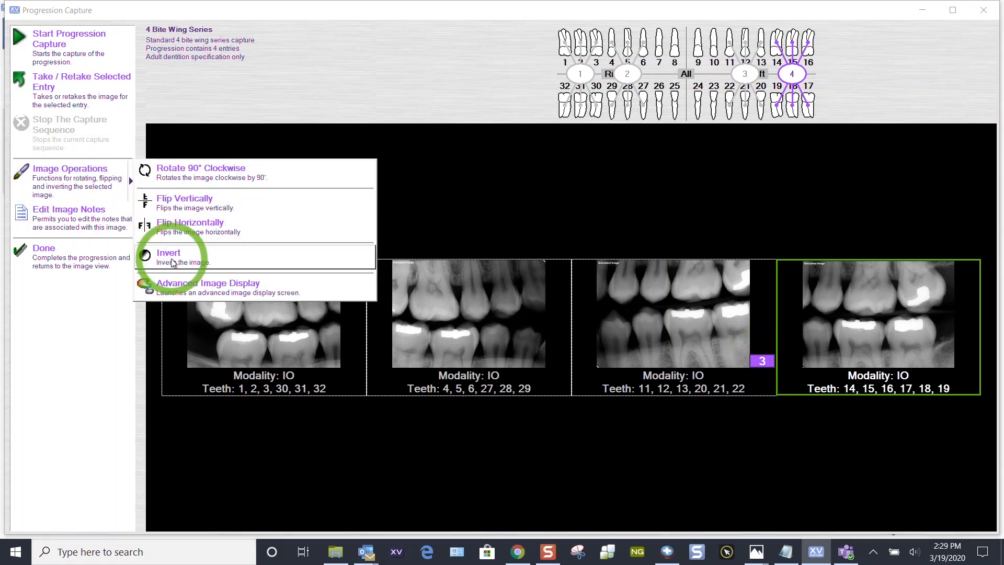
left_click(151, 254)
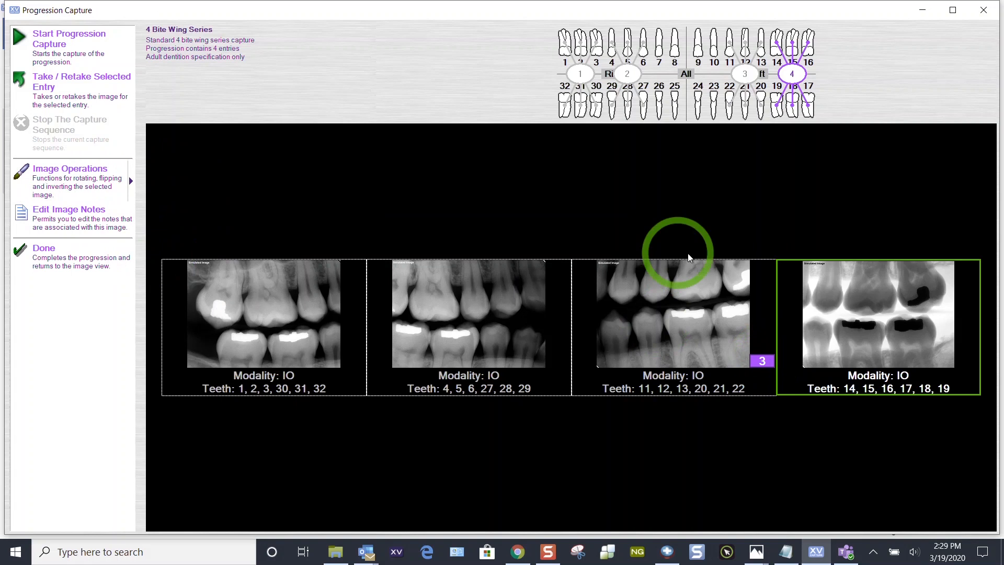
left_click(96, 177)
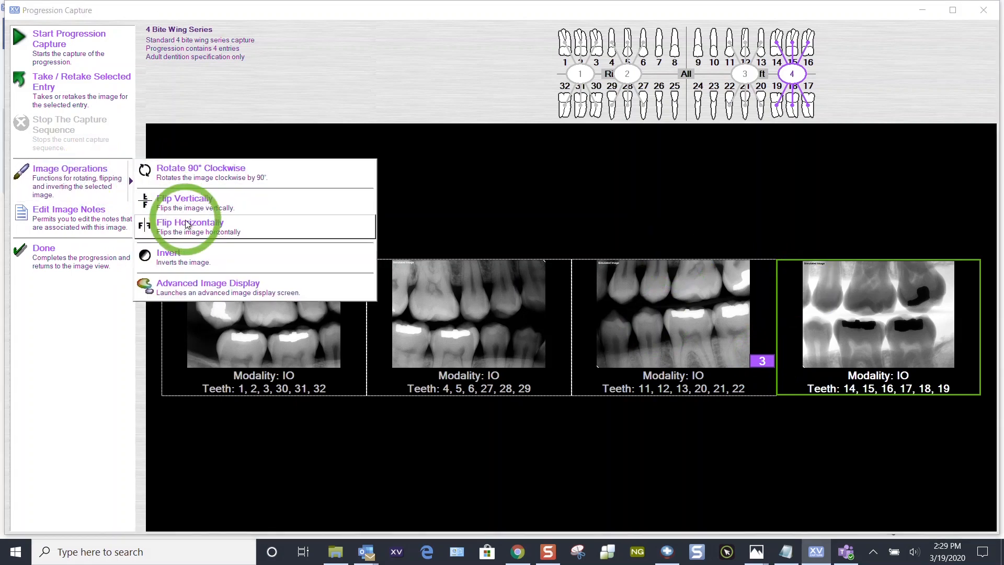
left_click(190, 260)
- Invert the third bite wing image and make the middle, non-inverted take the primary image for that entry
left_click(762, 362)
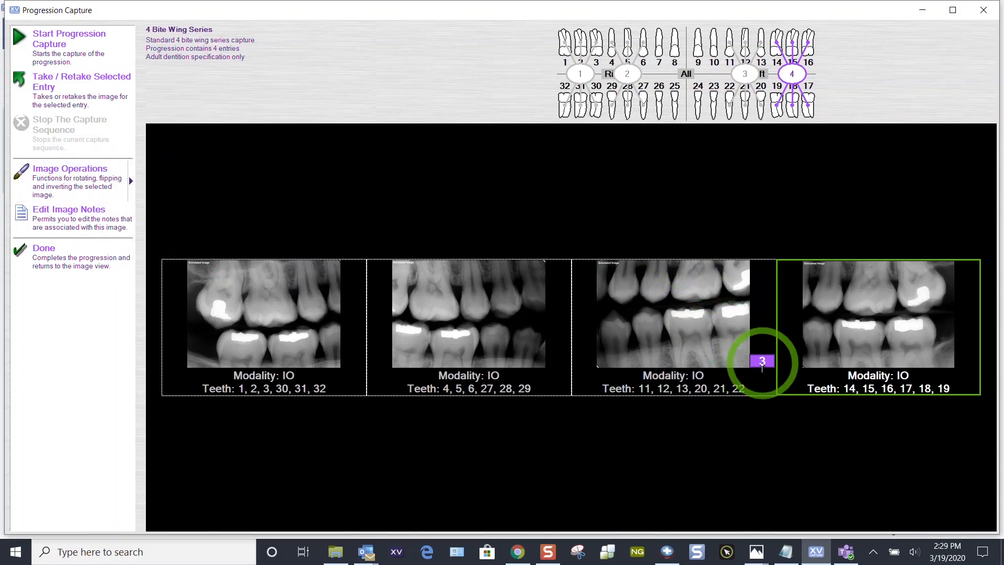
double_click(642, 325)
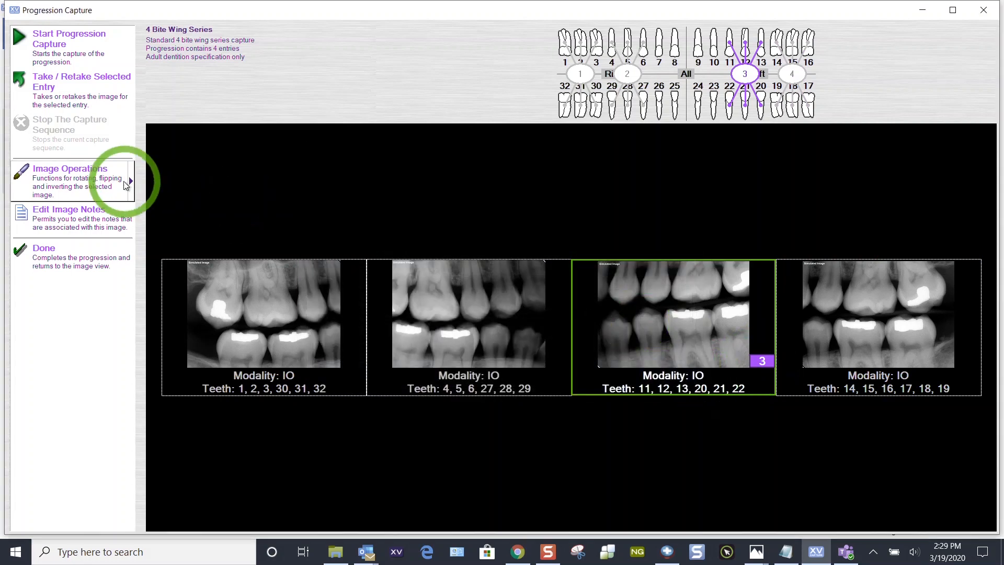
left_click(124, 185)
left_click(183, 252)
left_click(628, 380)
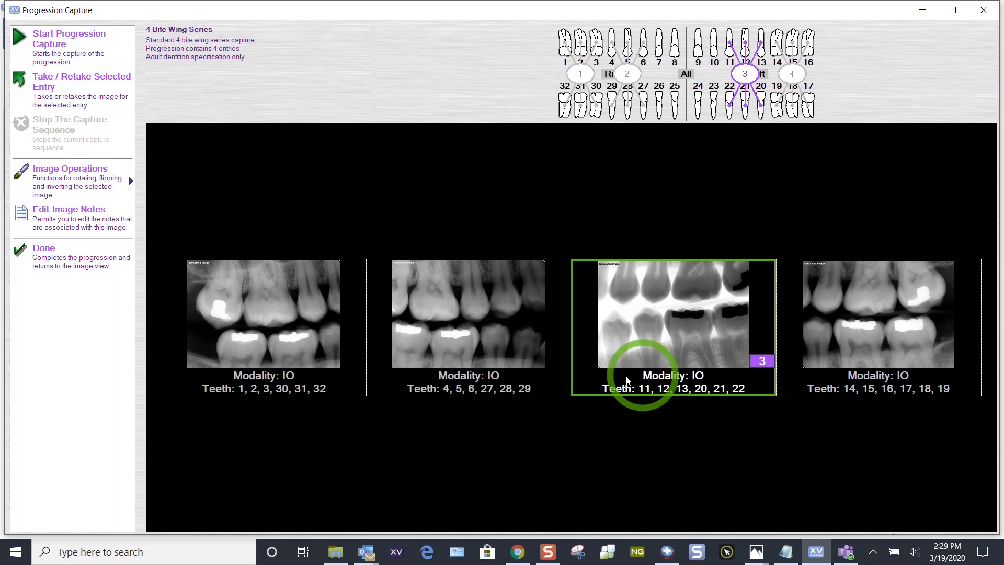
left_click(763, 361)
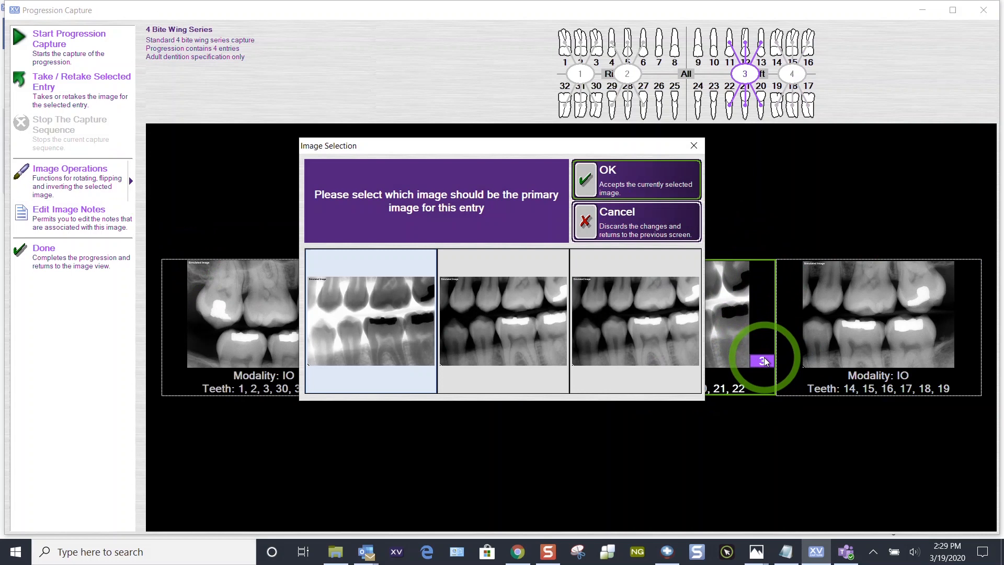
double_click(490, 315)
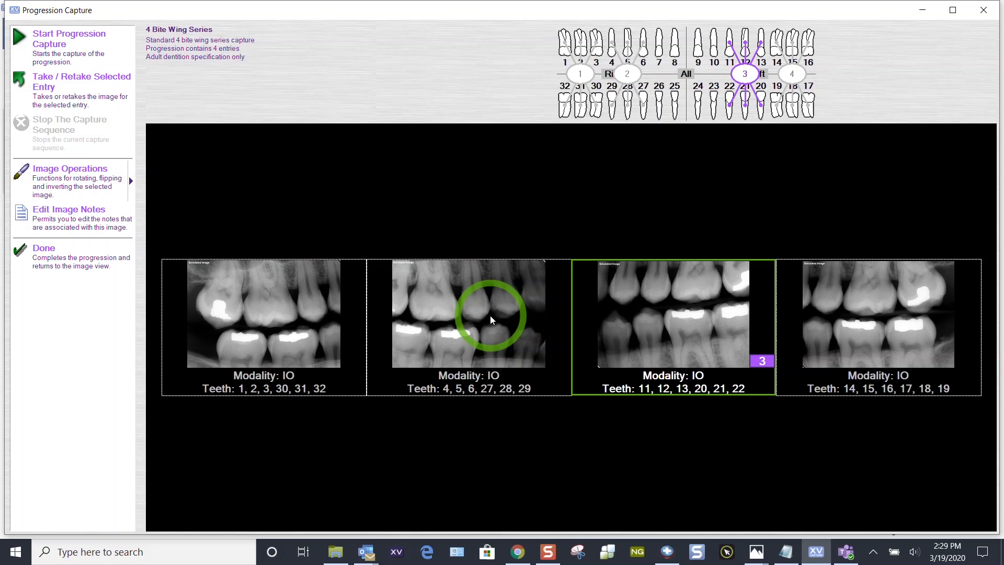
- Retake the first bite wing entry and choose the first listed take as its primary image
left_click(281, 290)
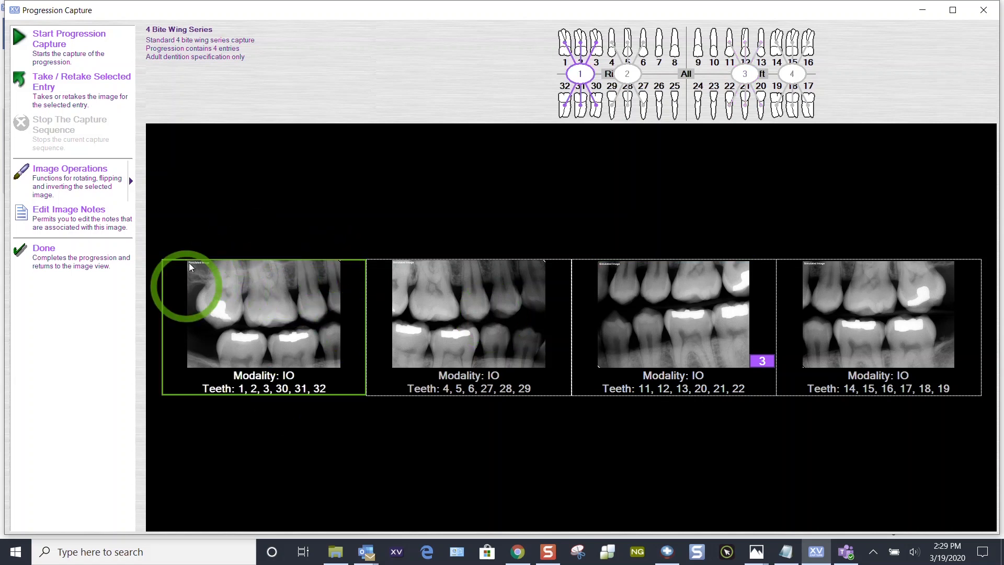
left_click(81, 95)
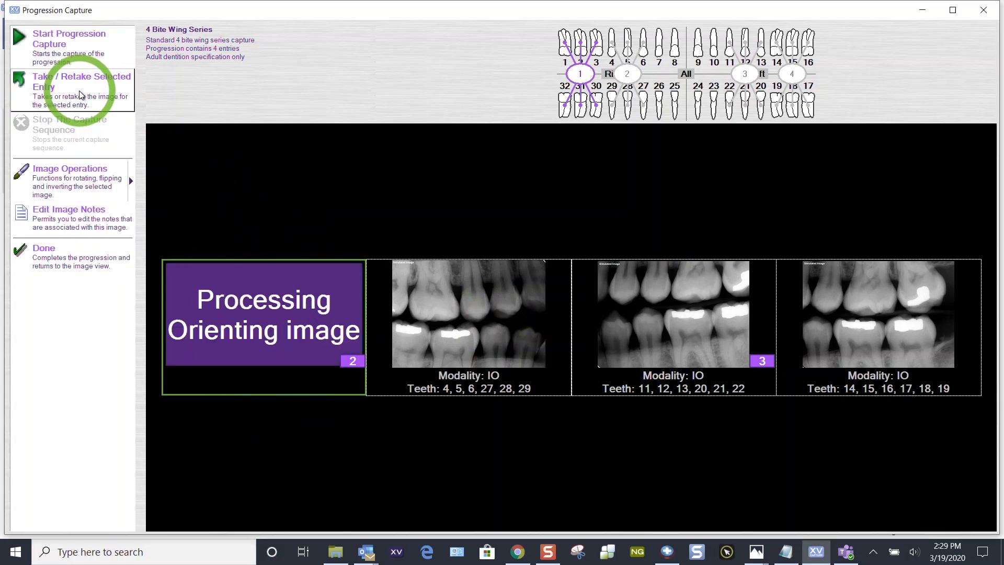
left_click(353, 361)
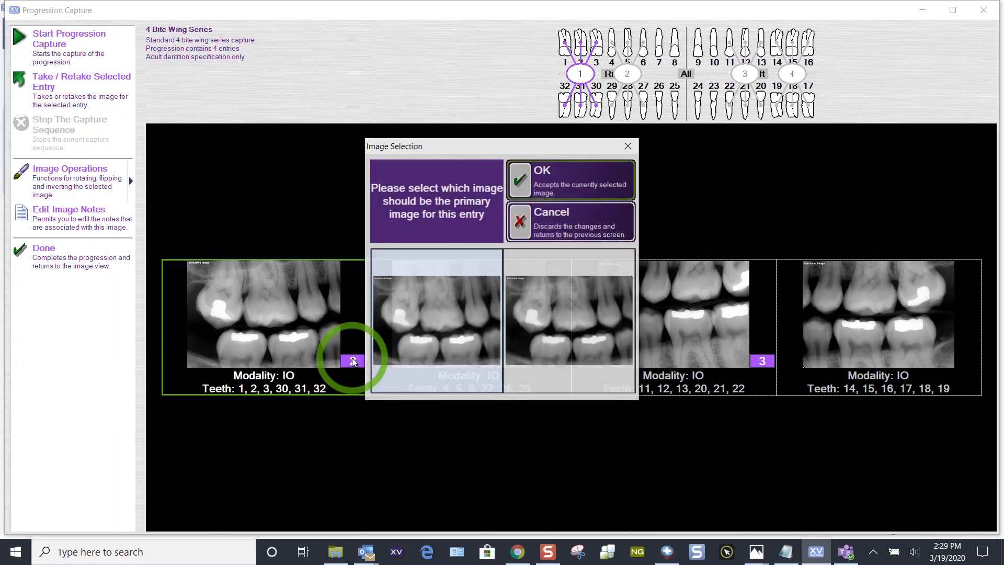
left_click(452, 307)
double_click(456, 307)
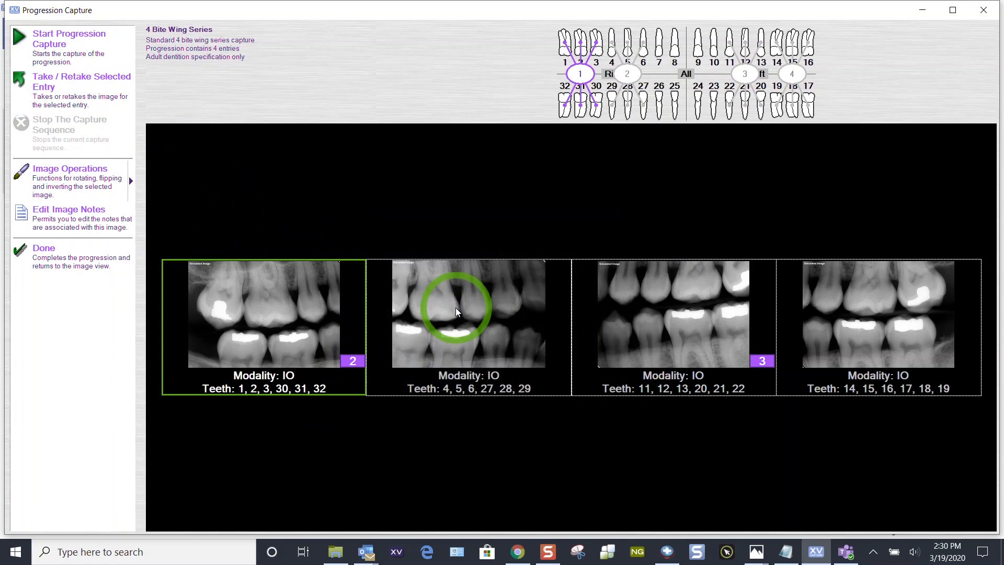
- View the first bite wing image enlarged in the image display and return to the progression
left_click(131, 180)
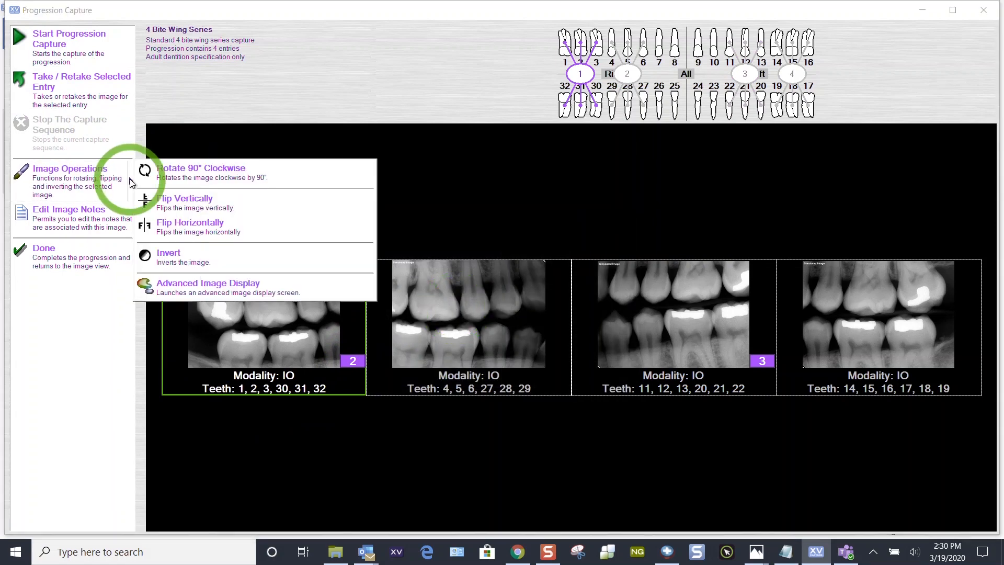
left_click(470, 179)
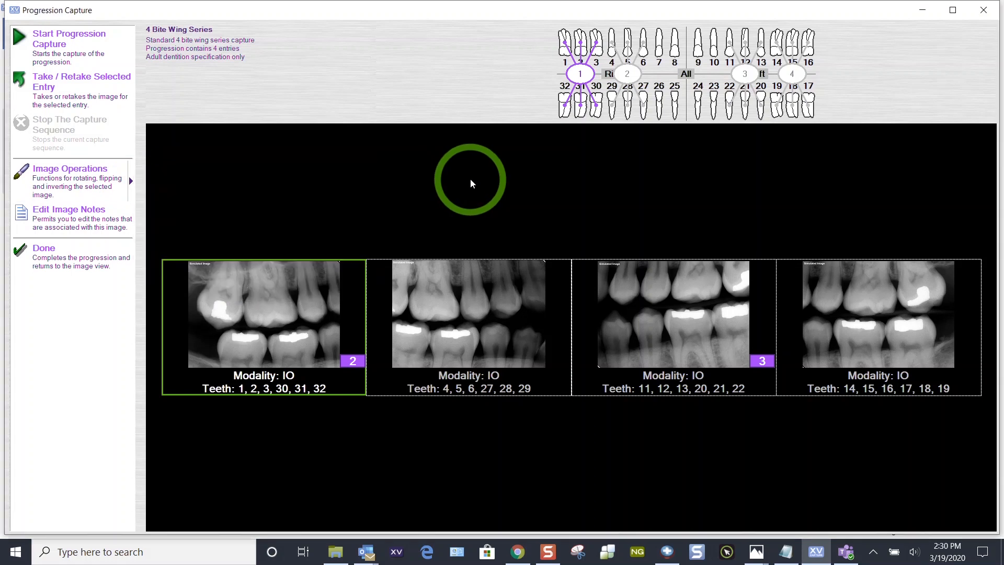
double_click(290, 281)
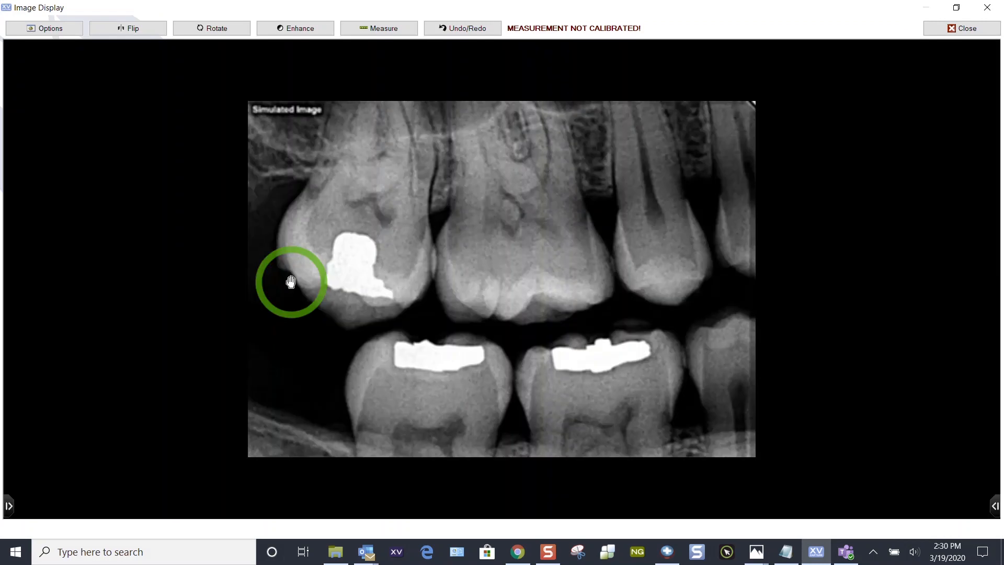
left_click(961, 29)
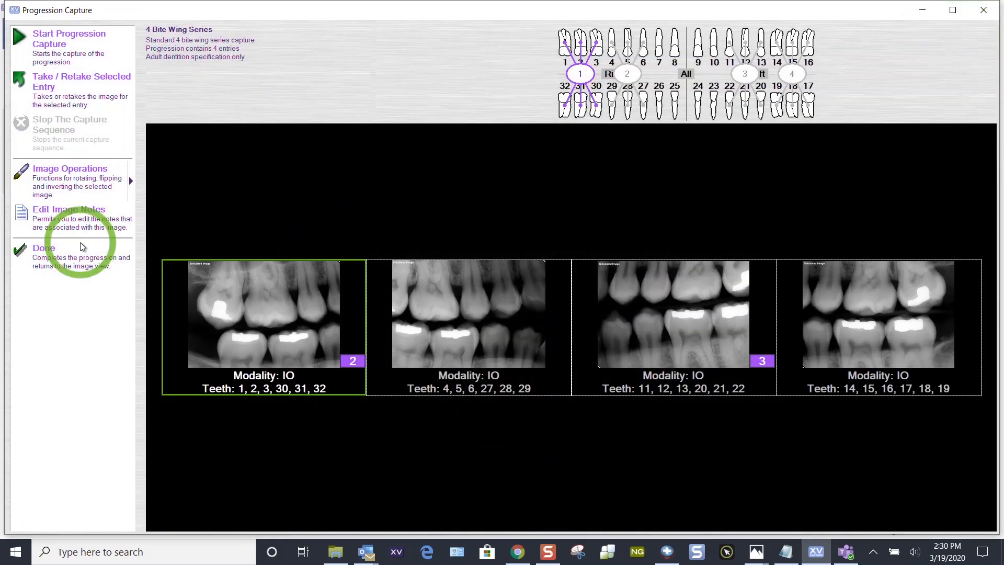
- Complete the progression and open the first captured image, teeth 1, 2, 3, 30, 31, 32, for individual viewing
left_click(35, 260)
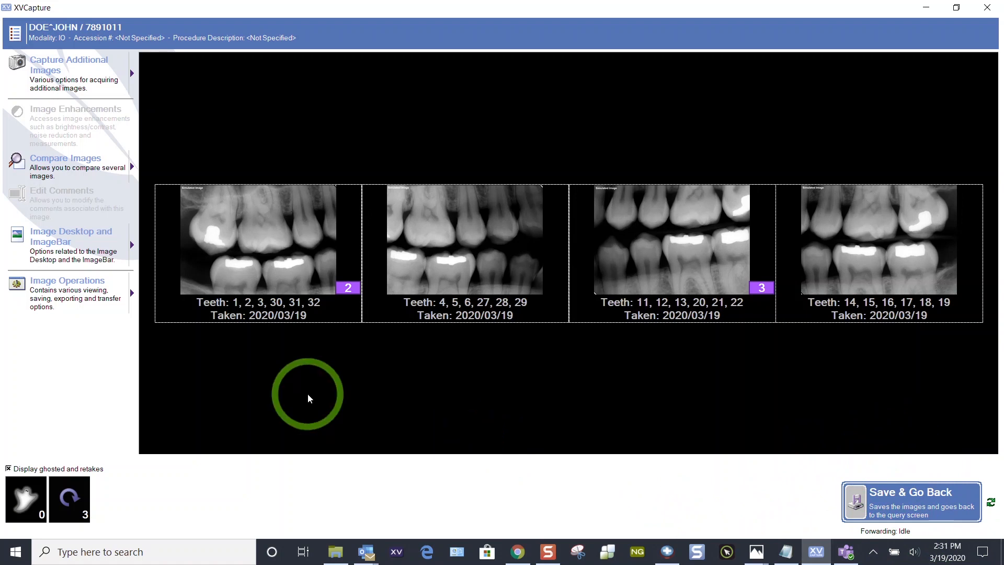
left_click(233, 260)
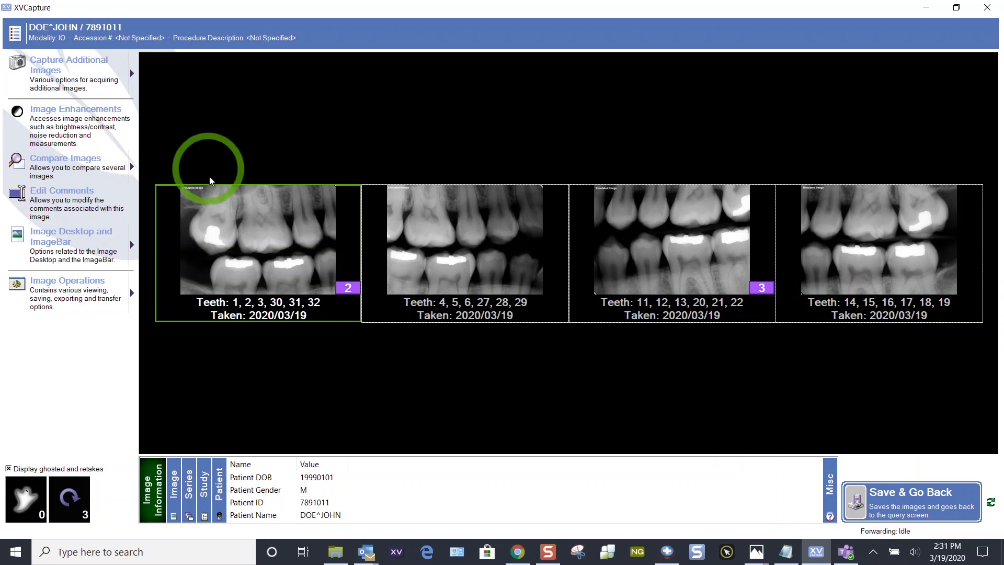
left_click(212, 227)
double_click(212, 227)
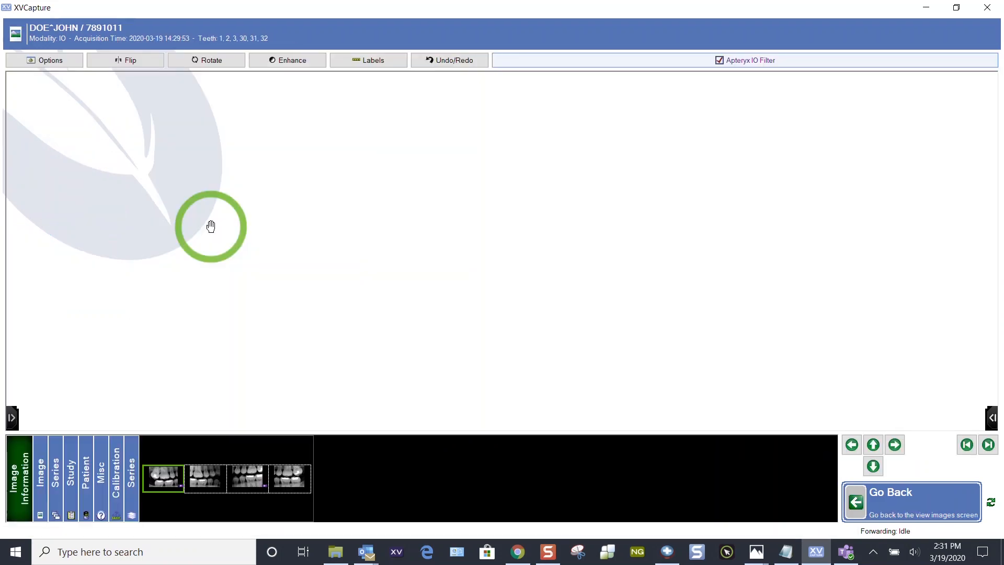